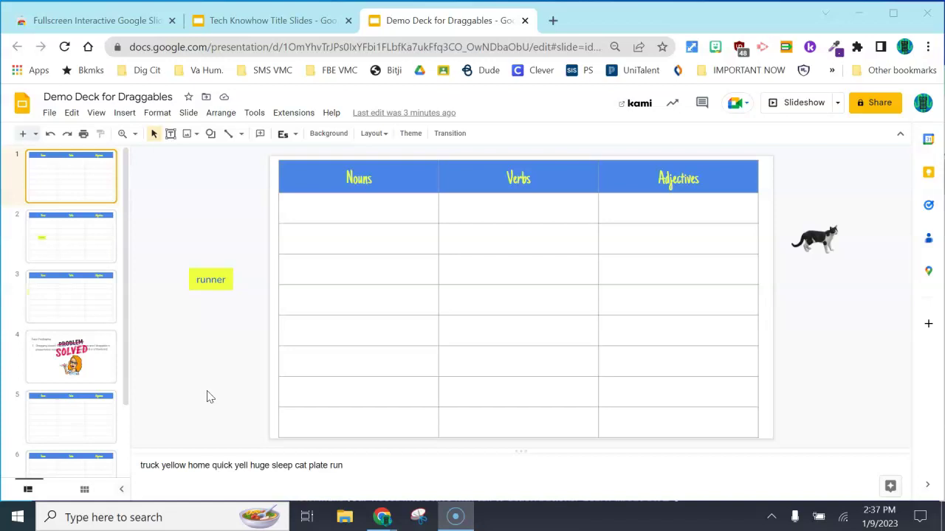
- Present the deck as a slideshow from slide 1, advance to the third slide, and exit the slideshow
left_click(795, 107)
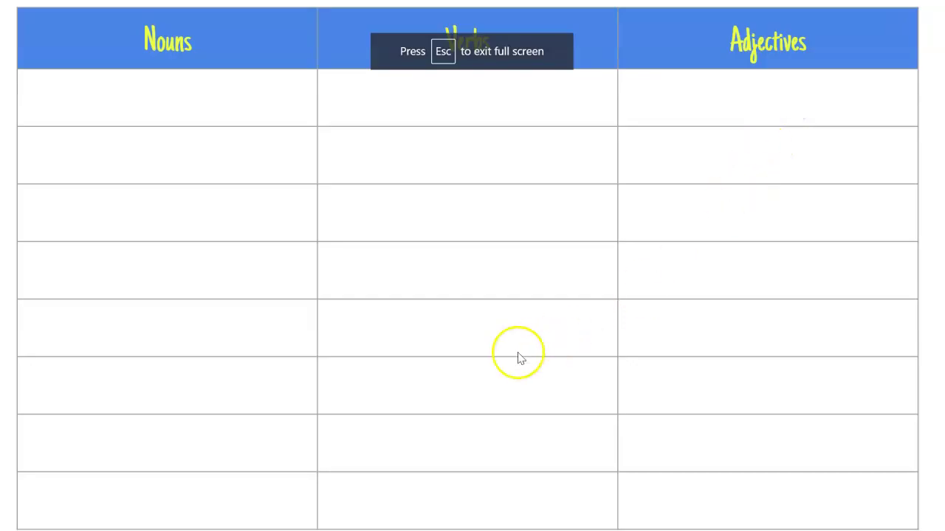
left_click(266, 420)
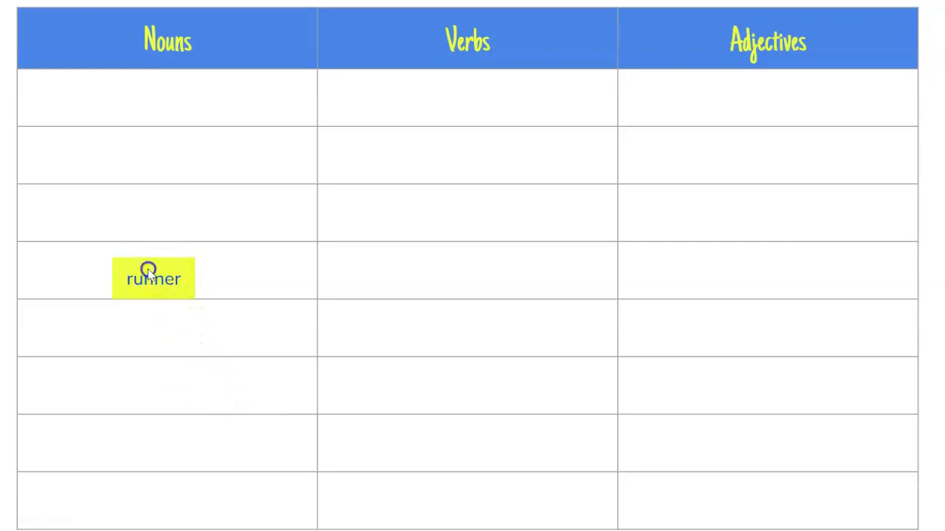
left_click(256, 304)
key("Escape")
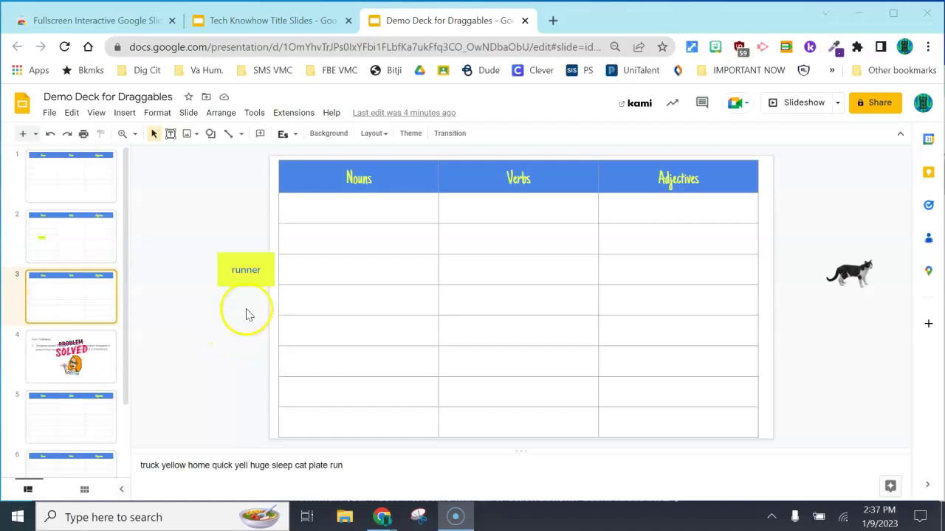
- Move the "runner" box on slide 3 into the Nouns column, rotate it clockwise, and resize it
left_click_drag(248, 266, 369, 263)
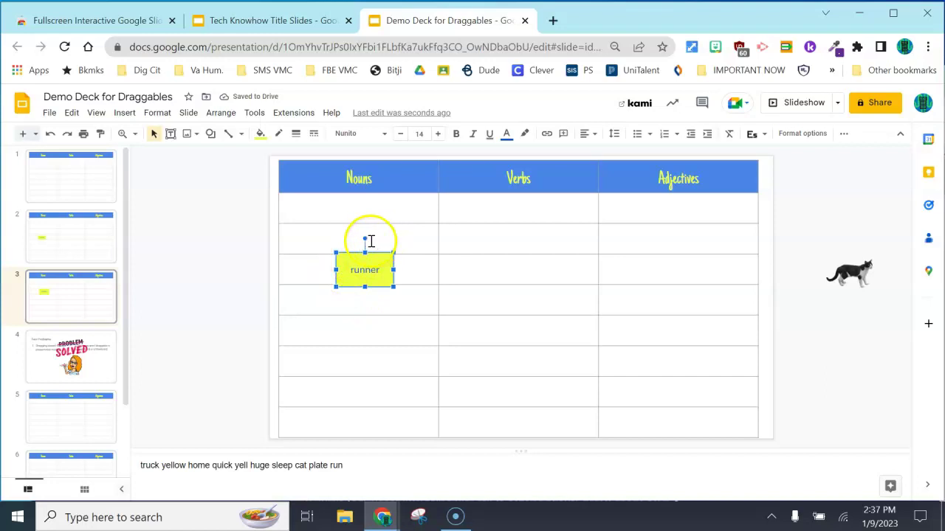
left_click_drag(365, 240, 393, 245)
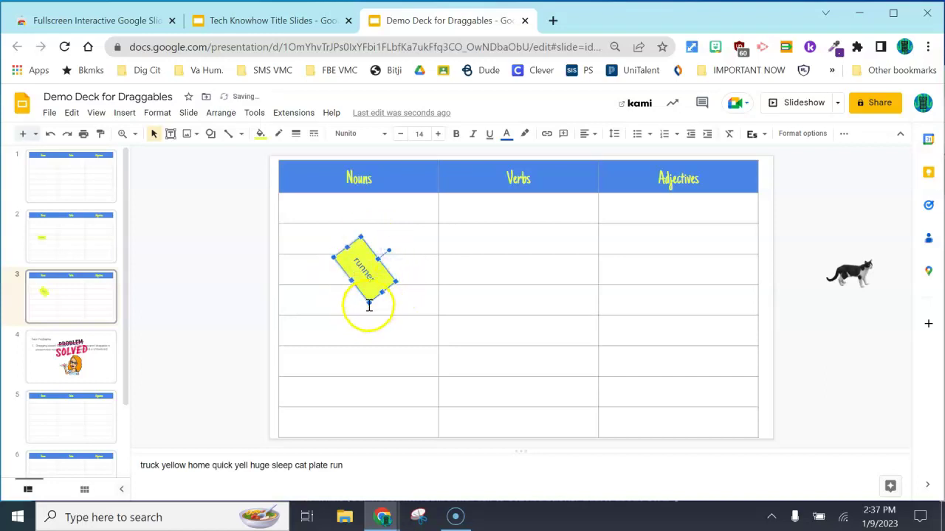
left_click_drag(368, 306, 365, 357)
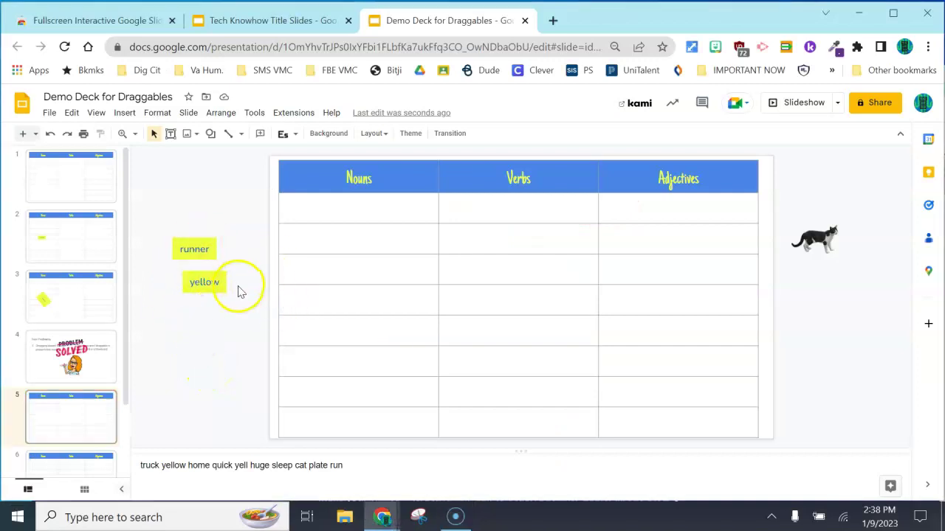
- Move the cat picture beside slide 5 slightly higher
left_click(825, 236)
mouse_move(825, 236)
left_mouse_down()
mouse_move(639, 258)
mouse_move(834, 220)
left_mouse_up()
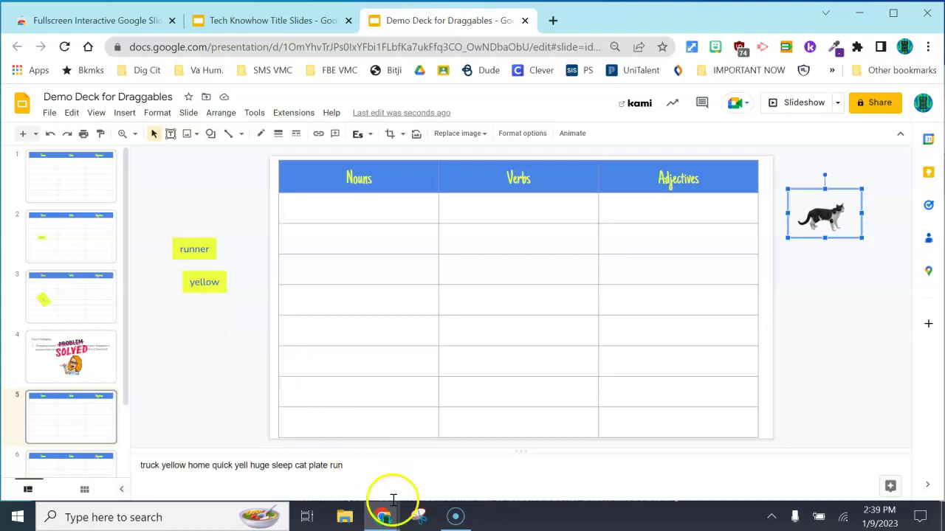
- Switch to Snipping Tool, capture the "yellow" word box as a snip, and copy the snip
left_click(419, 517)
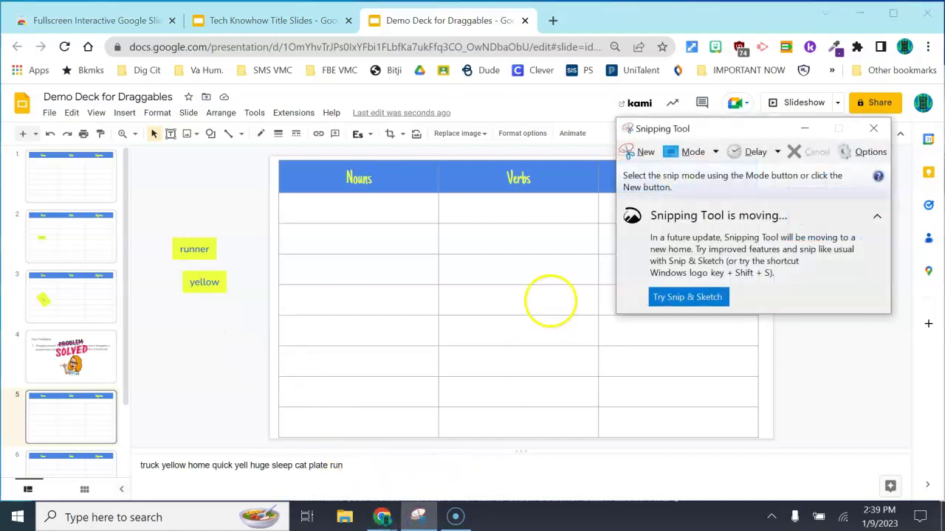
left_click(637, 152)
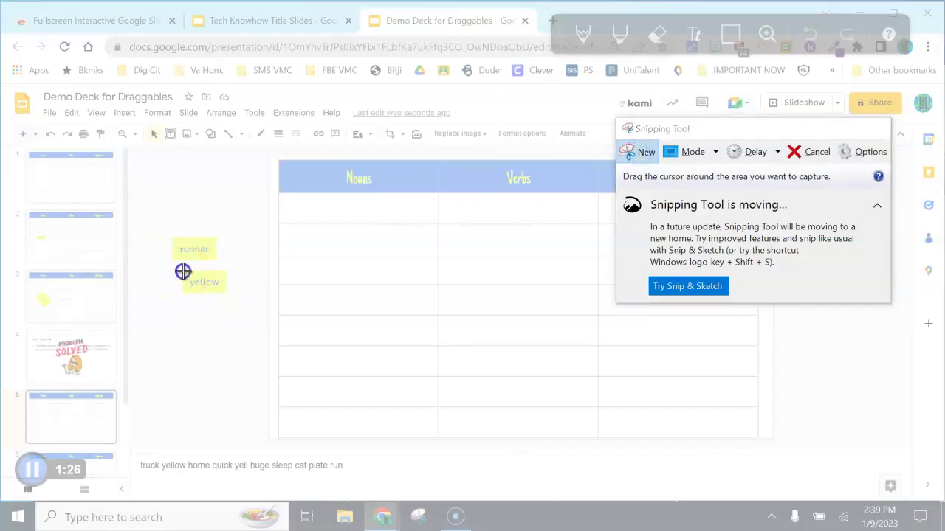
left_click_drag(182, 271, 225, 293)
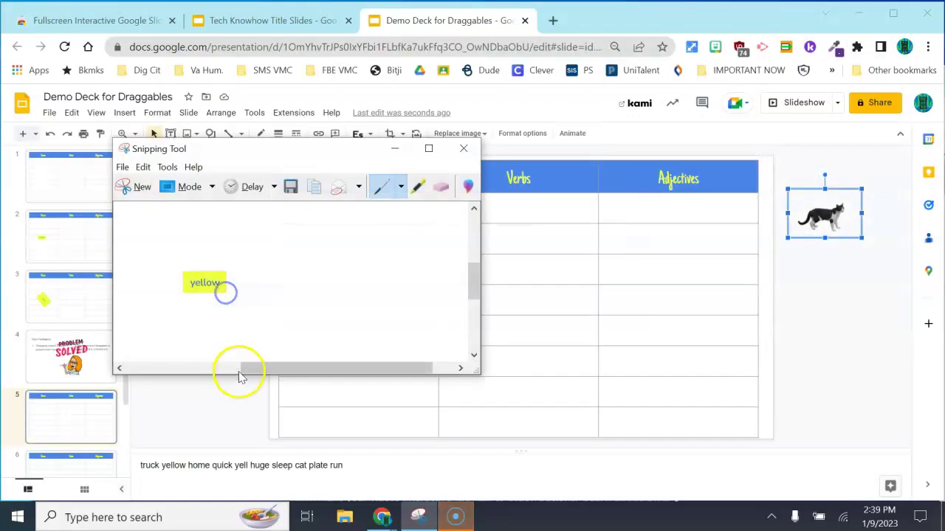
left_click(313, 194)
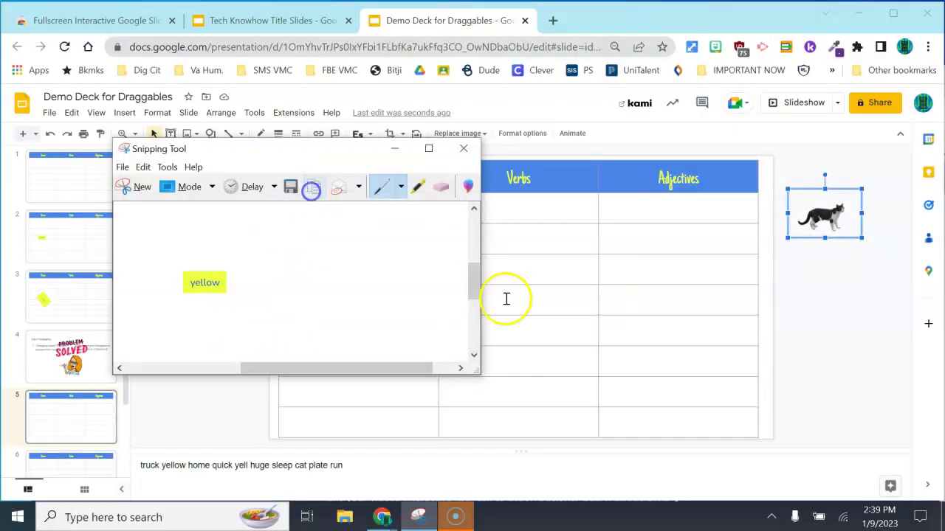
- Paste the "yellow" snip onto slide 5 and move it off the slide, below the cat picture
left_click(504, 273)
right_click(504, 273)
left_click(521, 303)
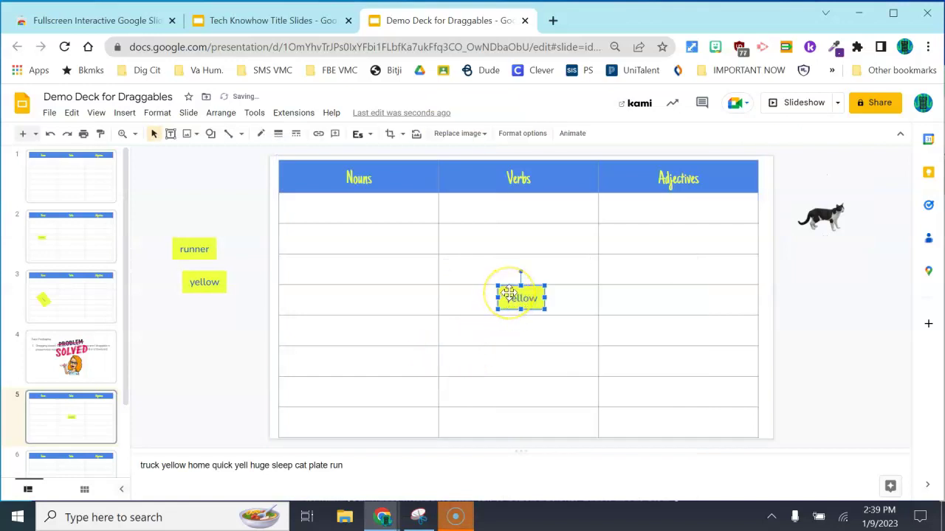
left_click_drag(509, 293, 793, 293)
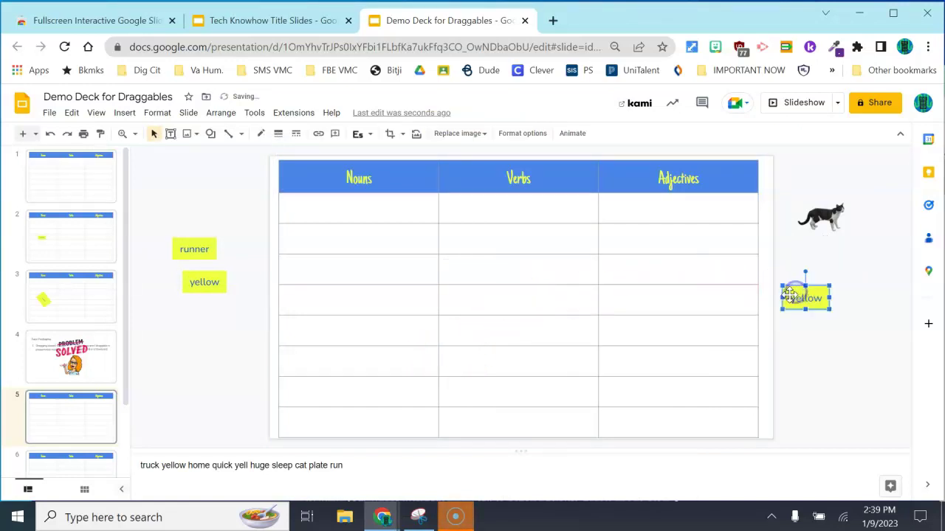
- Delete the original "yellow" text box and move the "yellow" picture into the Verbs column
left_click(197, 287)
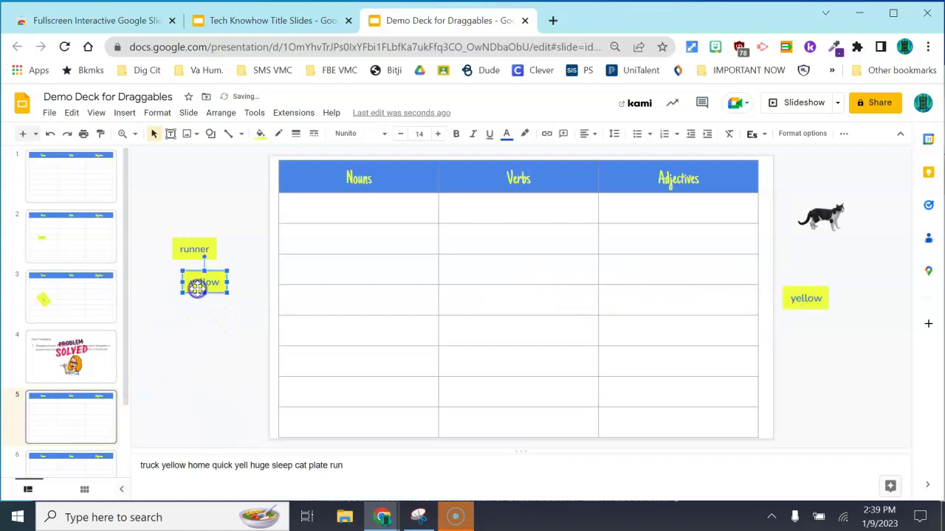
key("Delete")
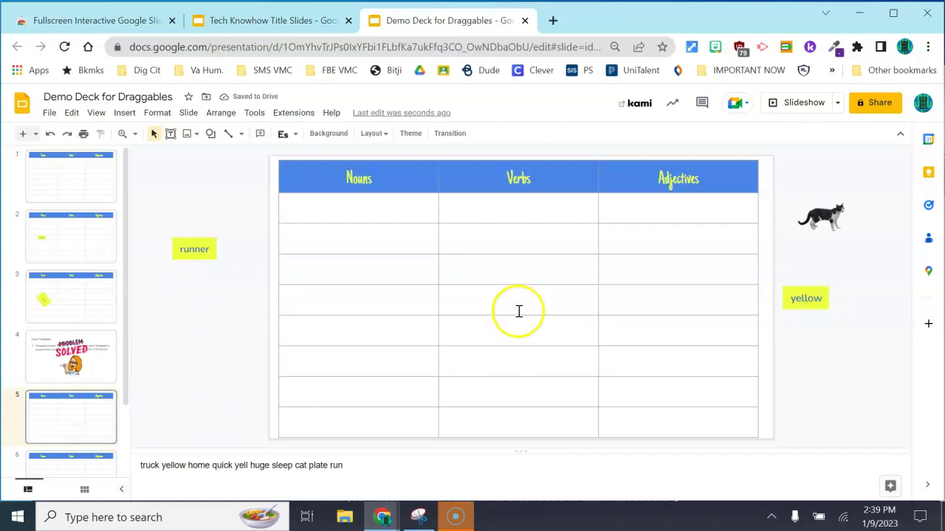
left_click_drag(799, 297, 523, 313)
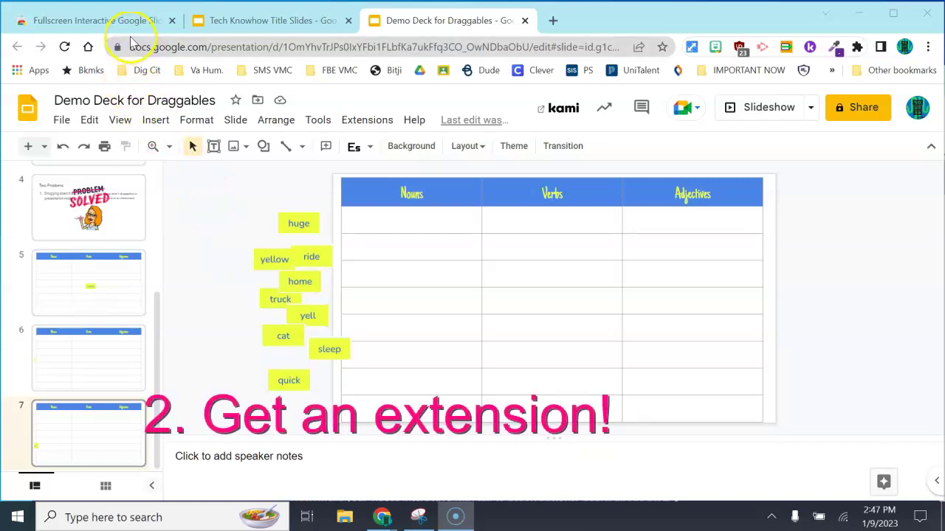
- View the Fullscreen Interactive Google Slides page in the Chrome Web Store and open the list of installed extensions
left_click(95, 20)
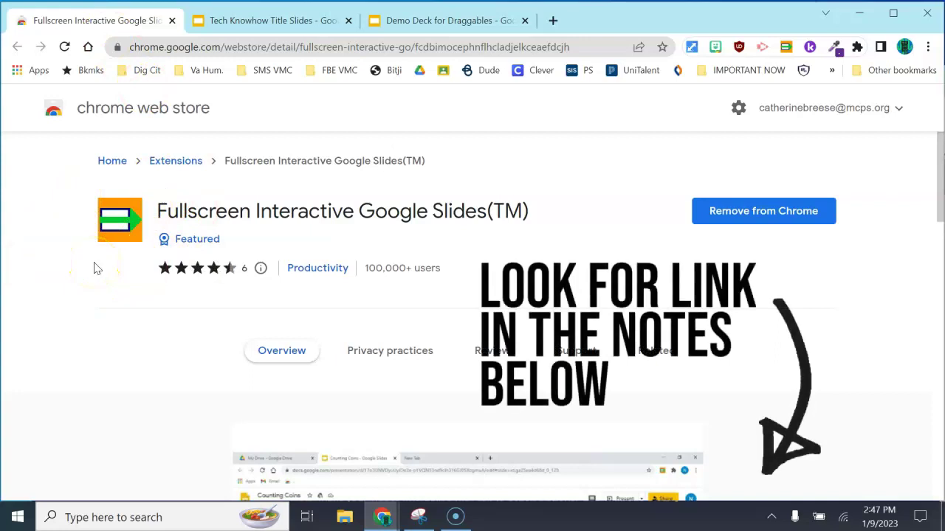
left_click(857, 48)
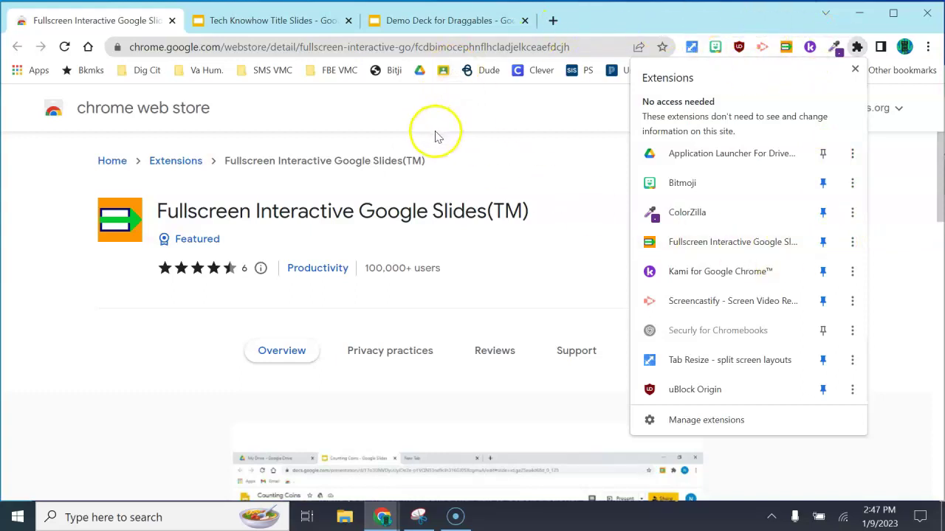
- Return to the Demo Deck for Draggables and hide the speaker notes
left_click(450, 18)
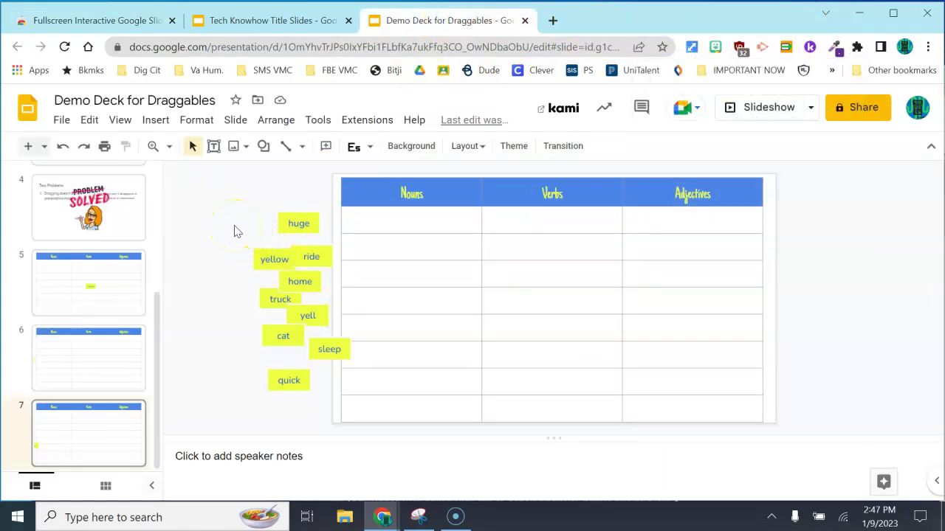
left_click(227, 463)
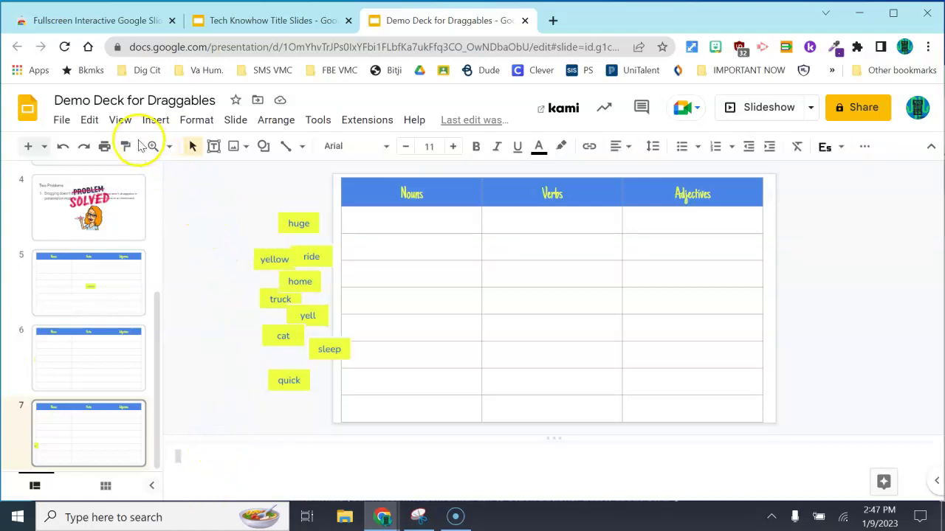
left_click(120, 121)
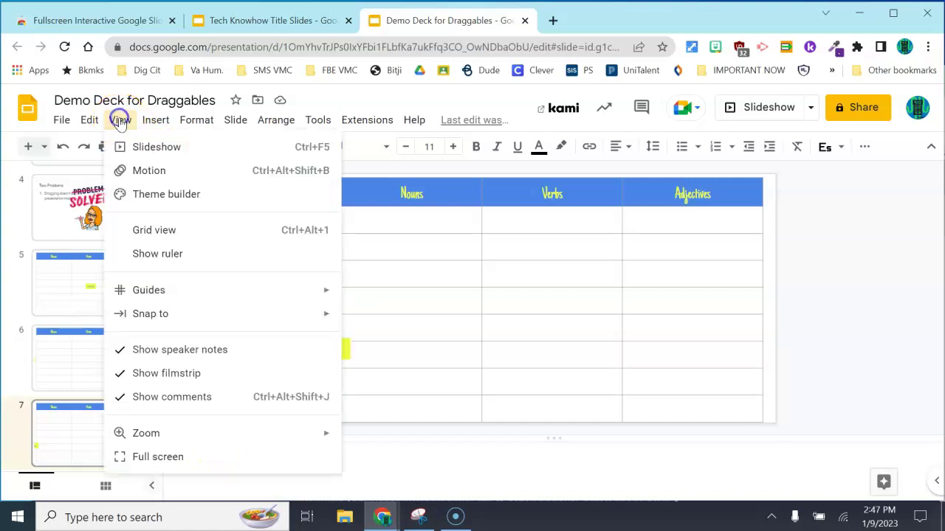
left_click(155, 351)
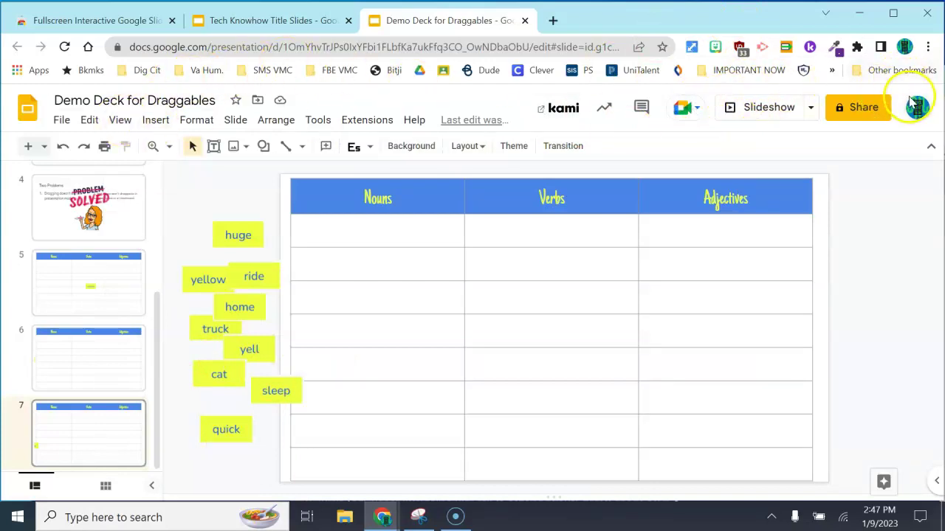
- Set the zoom of the slide canvas to 100%
left_click(927, 49)
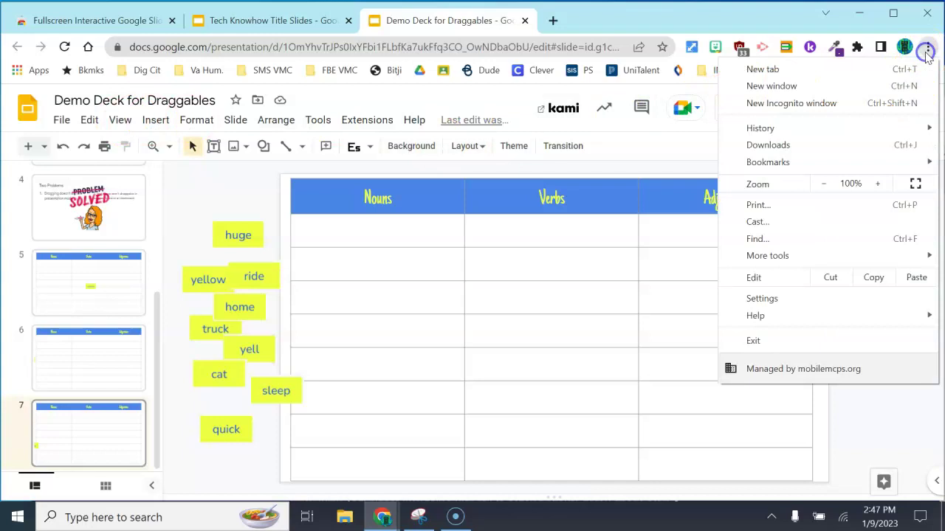
left_click(169, 151)
left_click(169, 150)
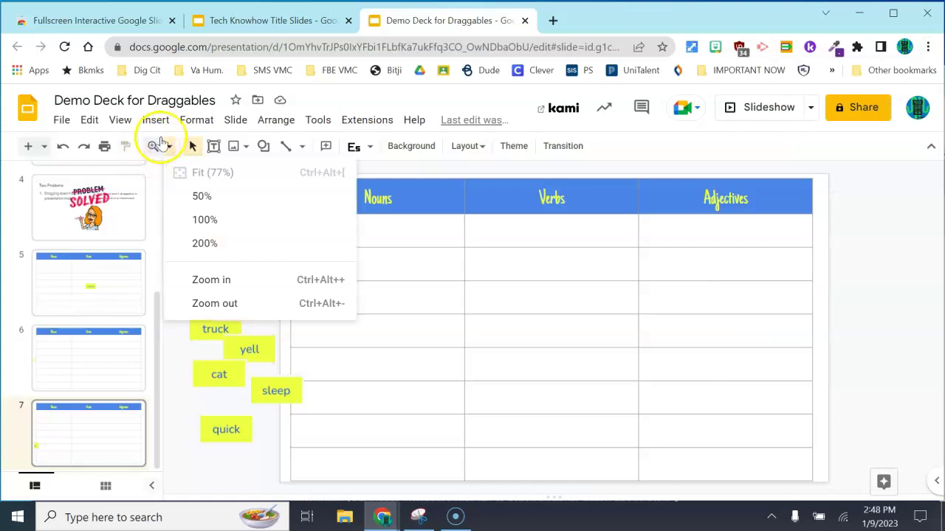
left_click(206, 223)
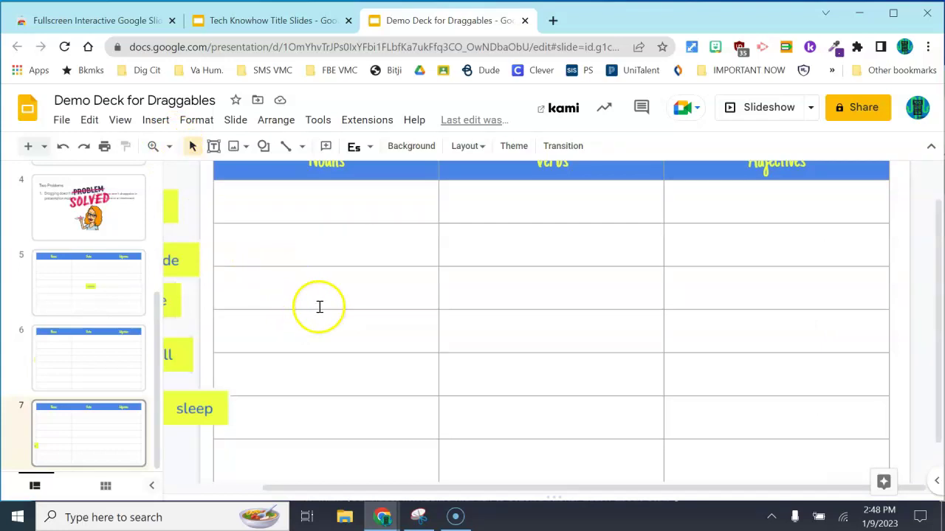
- Turn on the extension's full-screen interactive view and move the "huge", "quick" and "yell" word pictures into the Nouns column
left_click(785, 49)
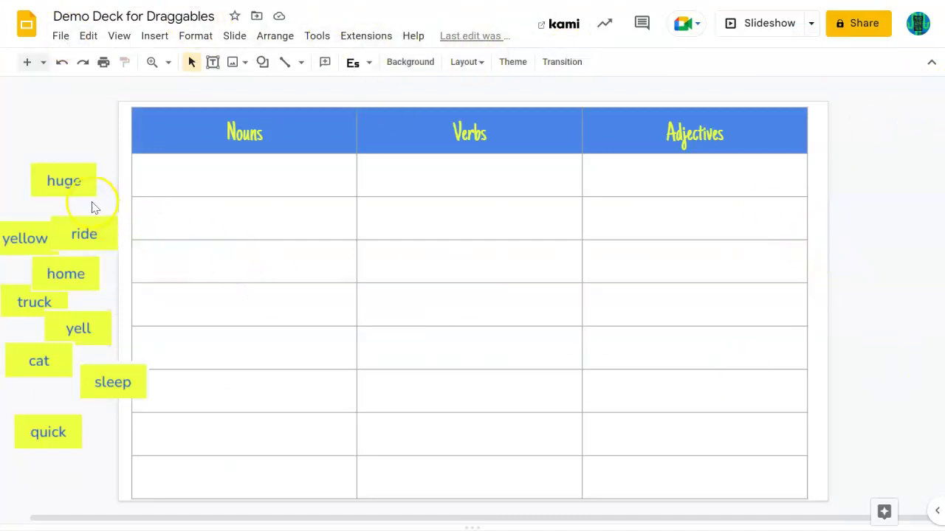
left_click_drag(66, 179, 207, 397)
left_click(56, 428)
left_click_drag(55, 428, 341, 356)
left_click_drag(78, 327, 255, 347)
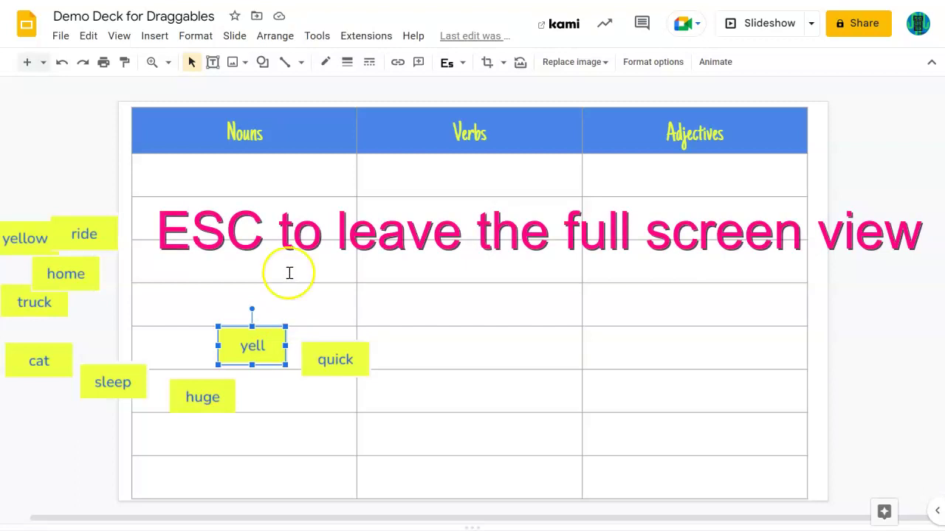
- Leave the full-screen view and reload the presentation page
mouse_move(473, 35)
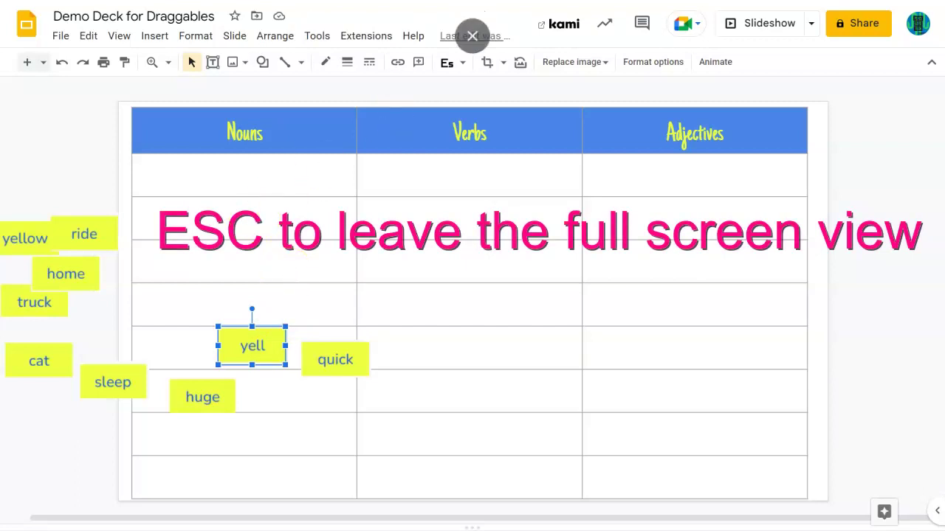
left_click(473, 46)
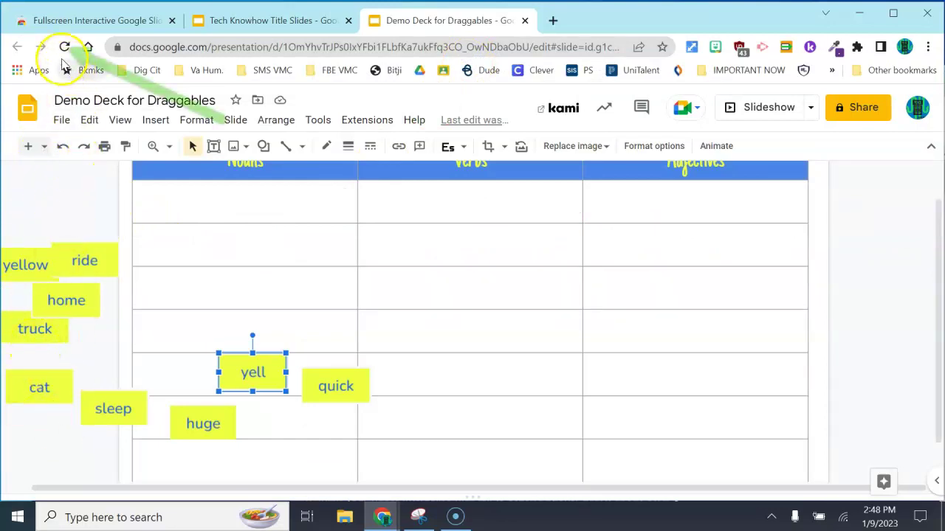
left_click(65, 47)
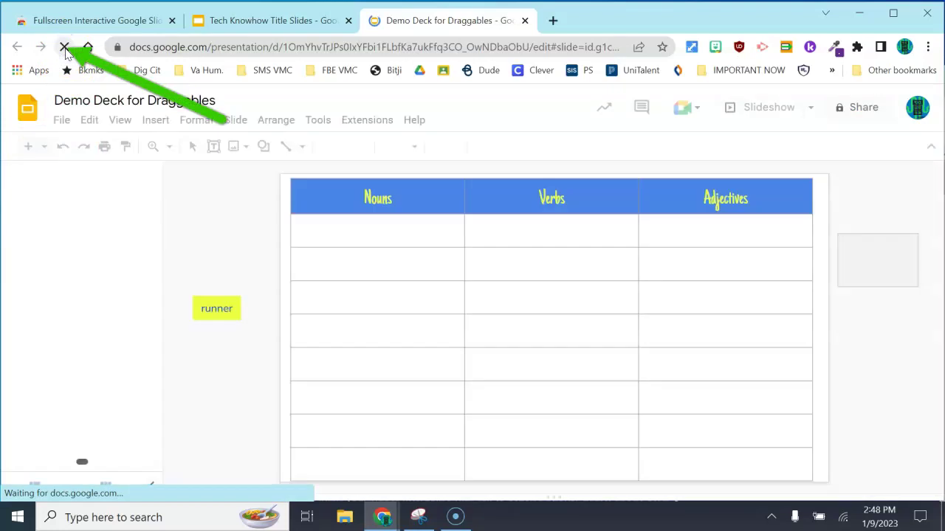